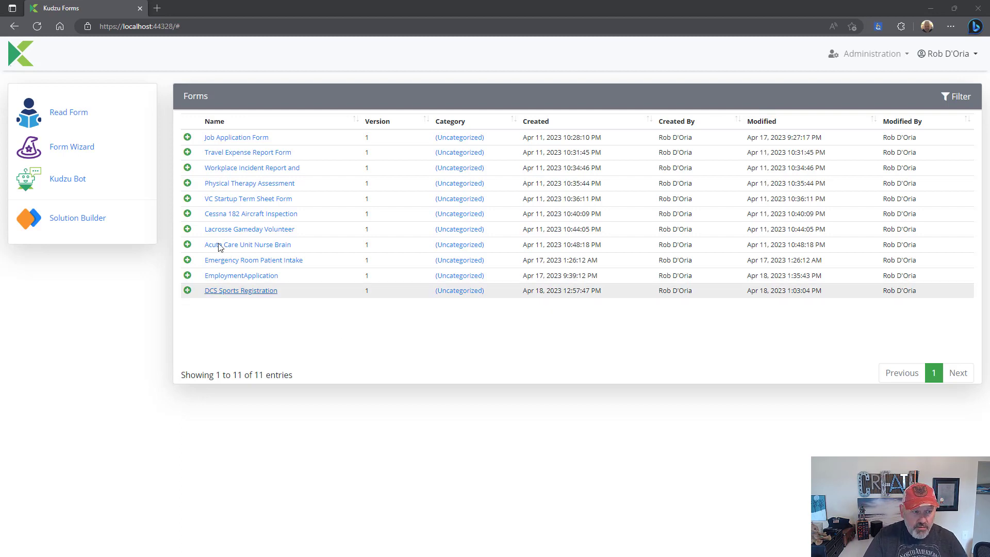
- Launch the Kudzu Bot form-creation assistant from the left panel
click(91, 189)
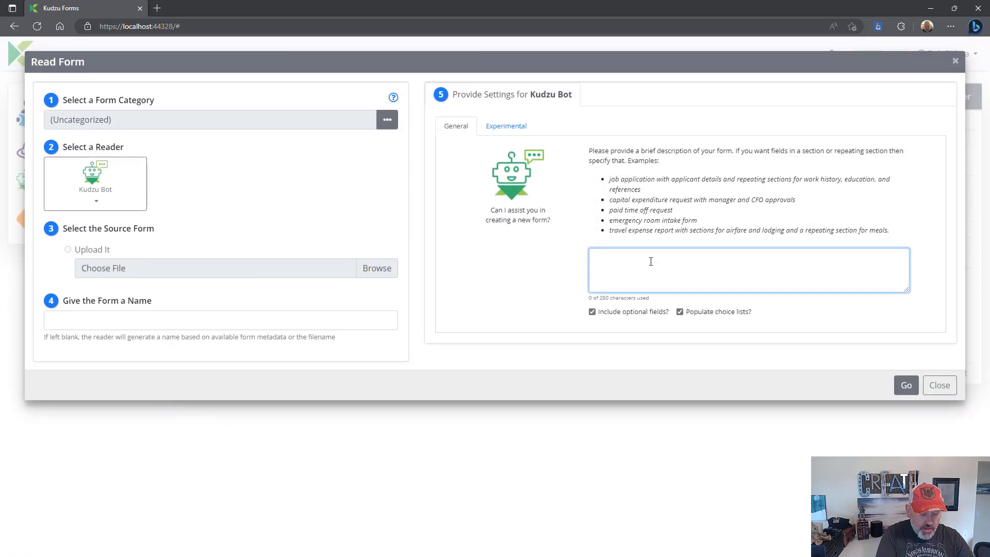
- Have Kudzu Bot generate a form from the description 'New employee IT services request'
text(New employ)
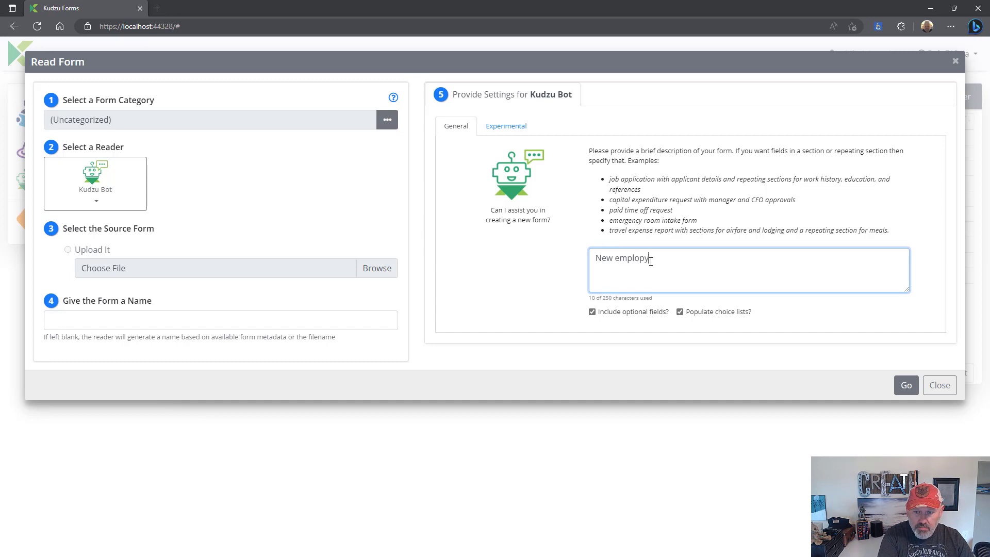
text(ee IT services)
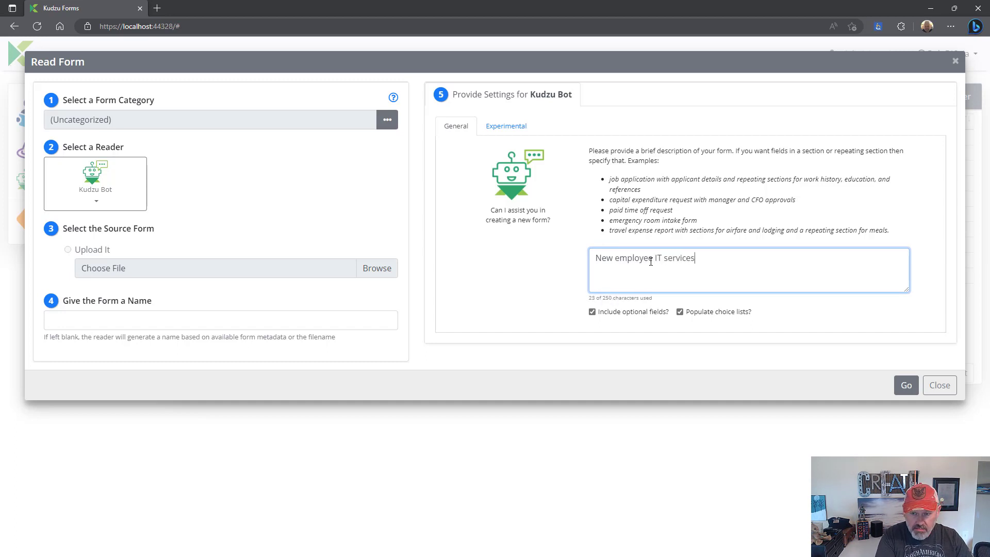
text( request)
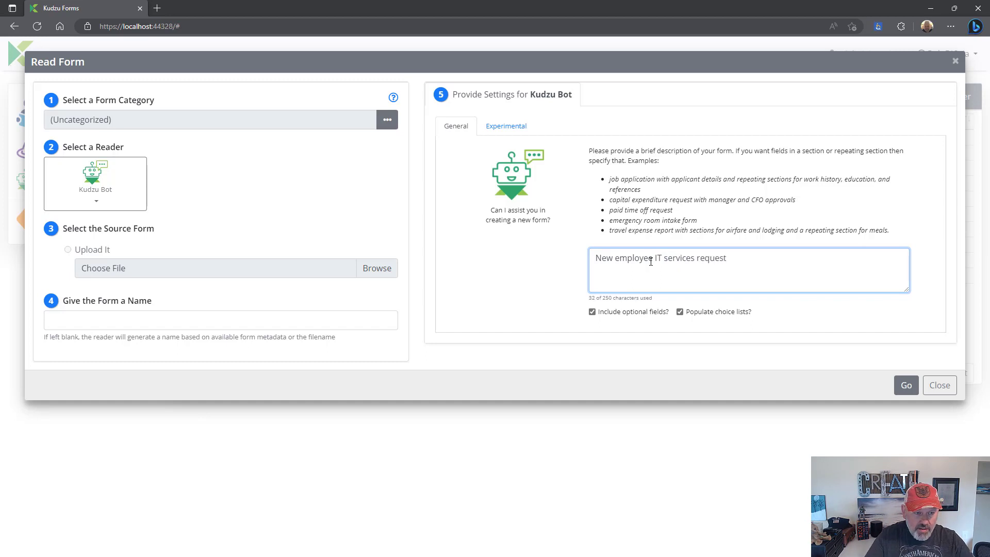
click(911, 385)
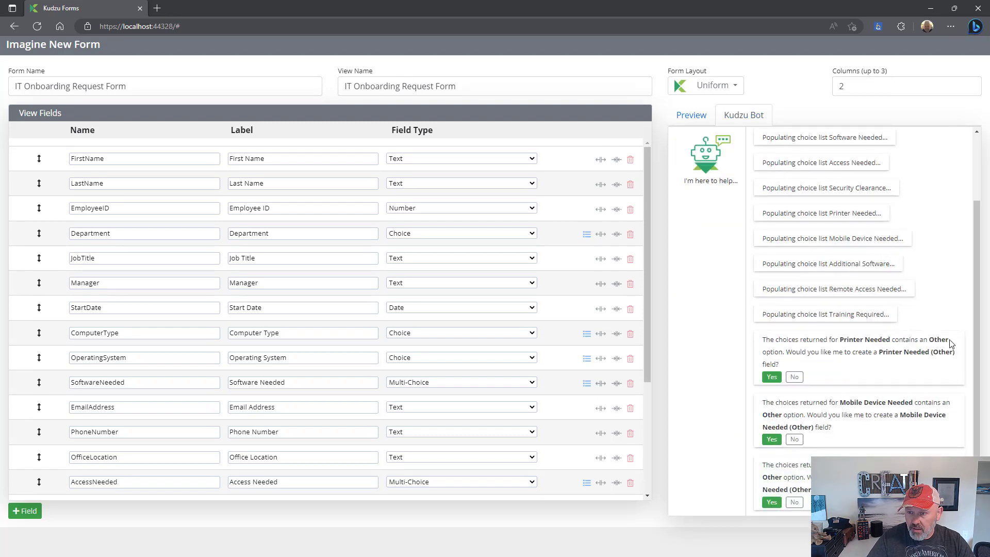
- Accept Printer Needed, Mobile Device Needed and Remote Access Needed (Other) text fields
scroll(848, 167, up, 2)
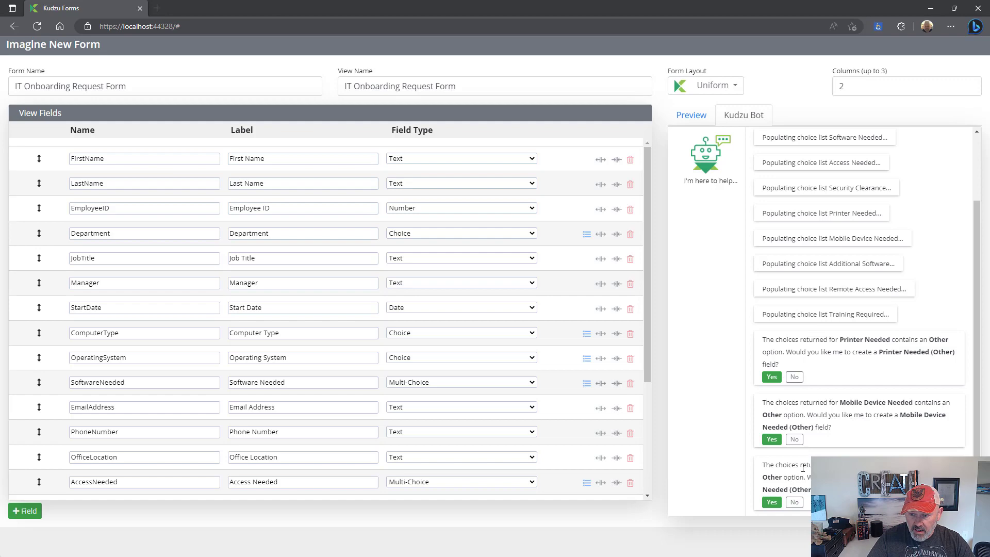
click(771, 377)
click(772, 440)
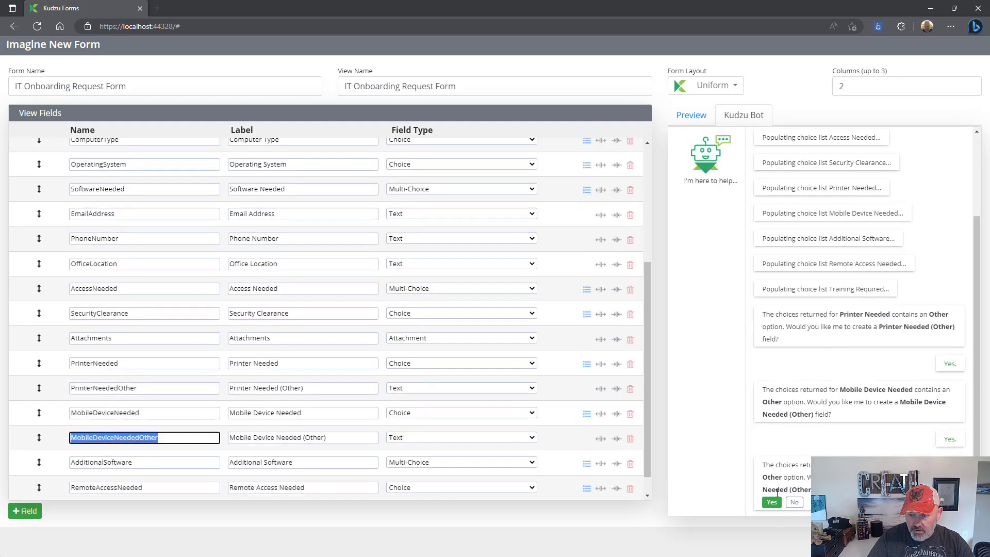
click(771, 501)
- Preview the form and check the Department and Computer Type dropdown choices
click(691, 115)
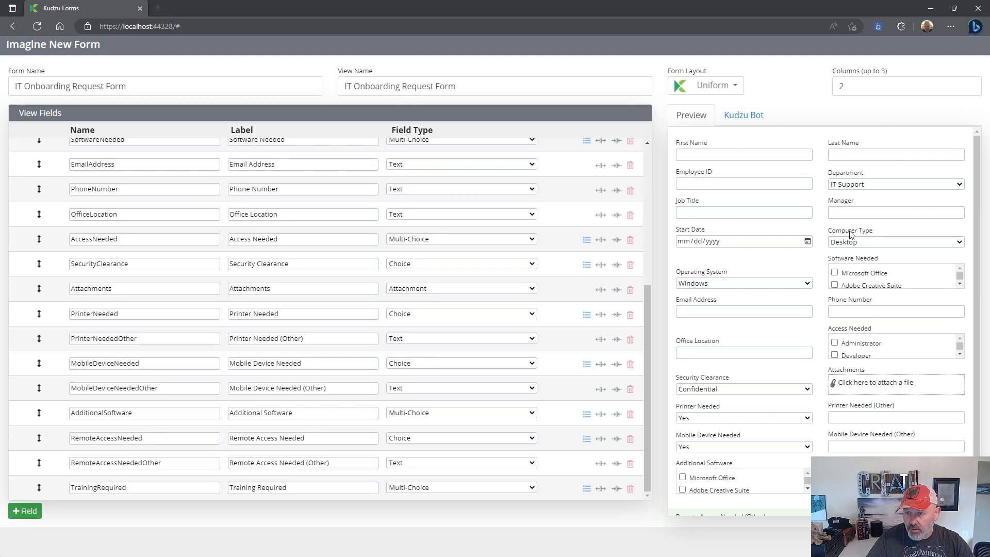
click(898, 185)
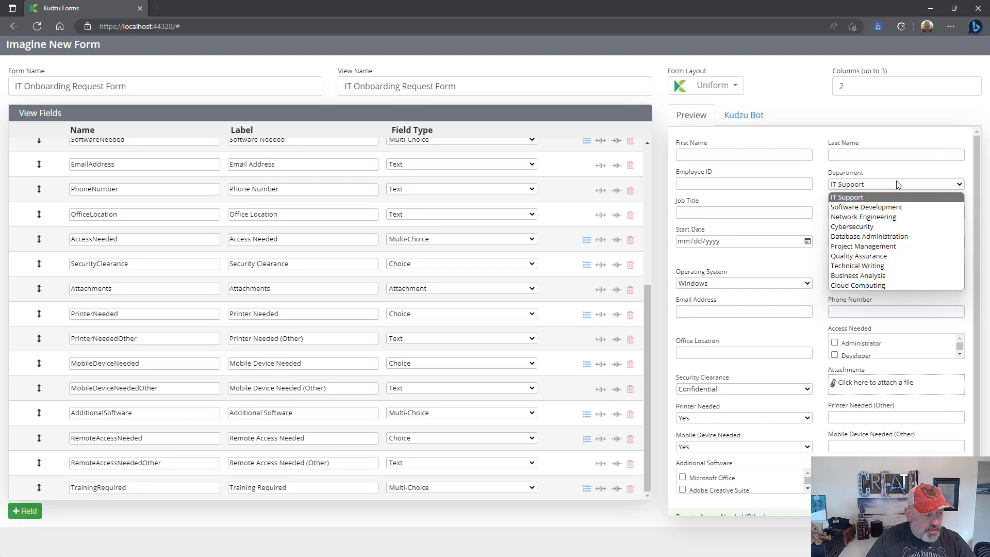
click(898, 184)
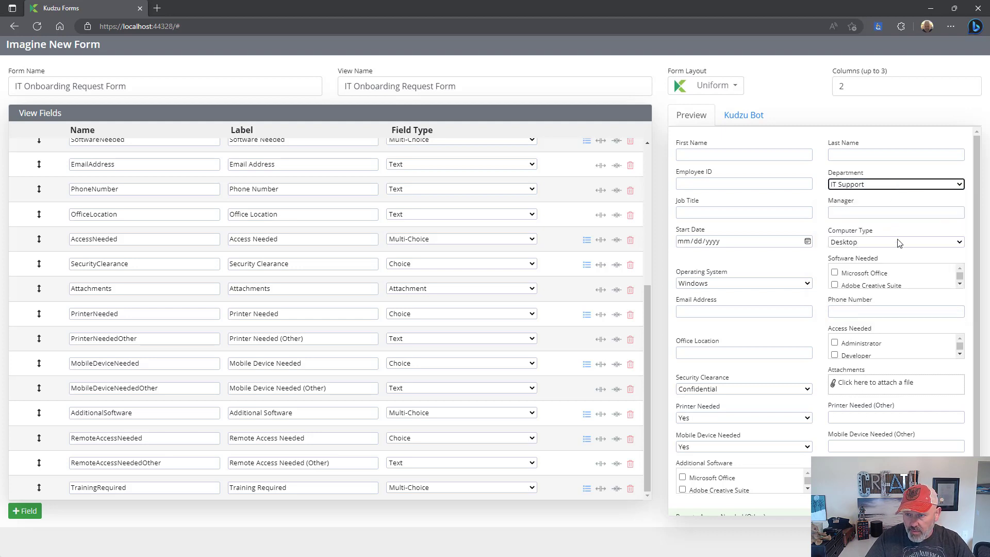
click(898, 242)
click(898, 242)
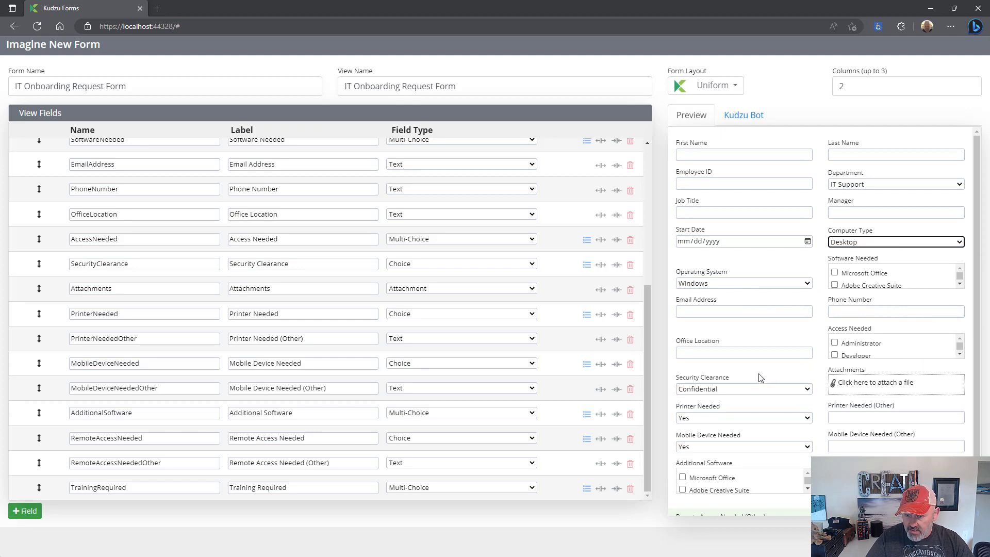
scroll(760, 378, down, 1)
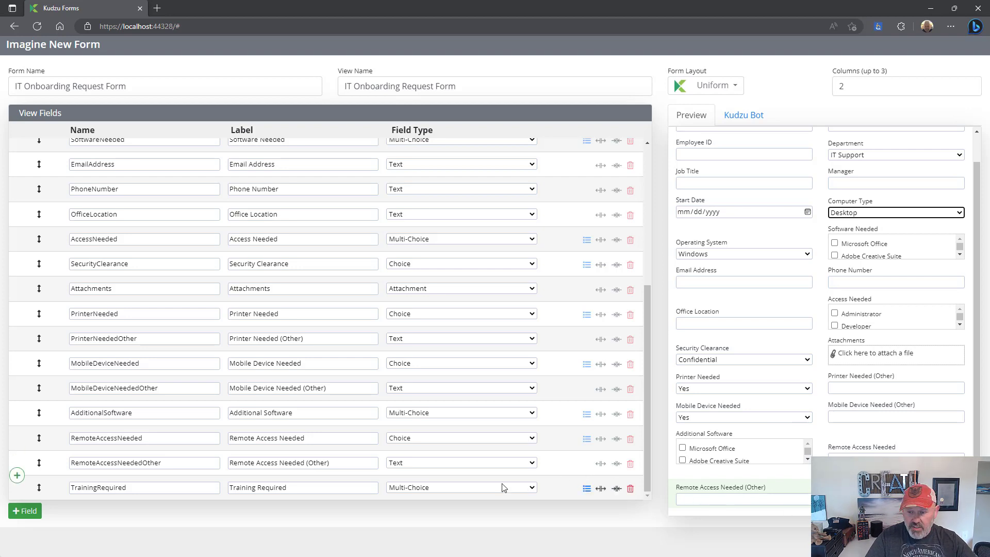
- Add an AssetTracking field of type Repeater and let Kudzu Bot generate its fields
click(21, 515)
text(Ass)
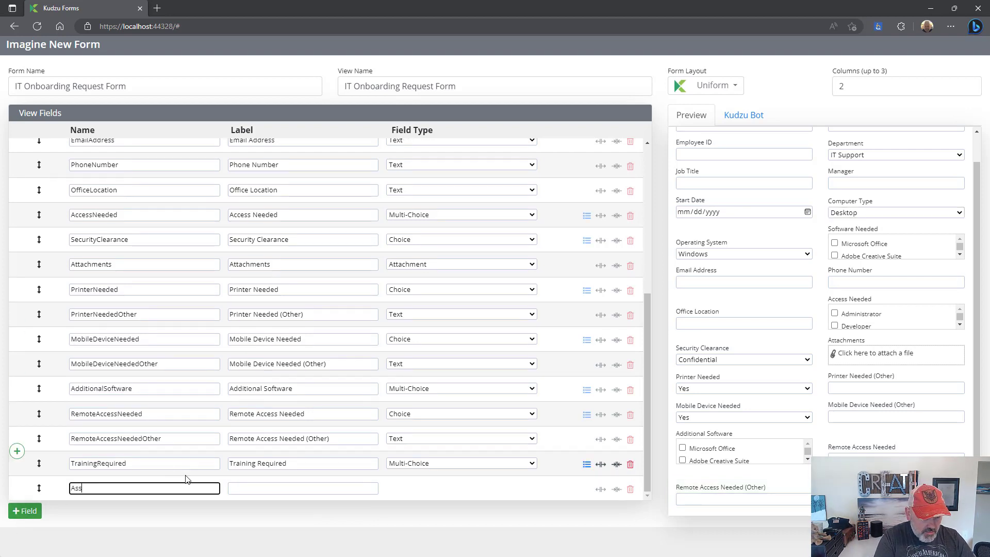
text(etTra)
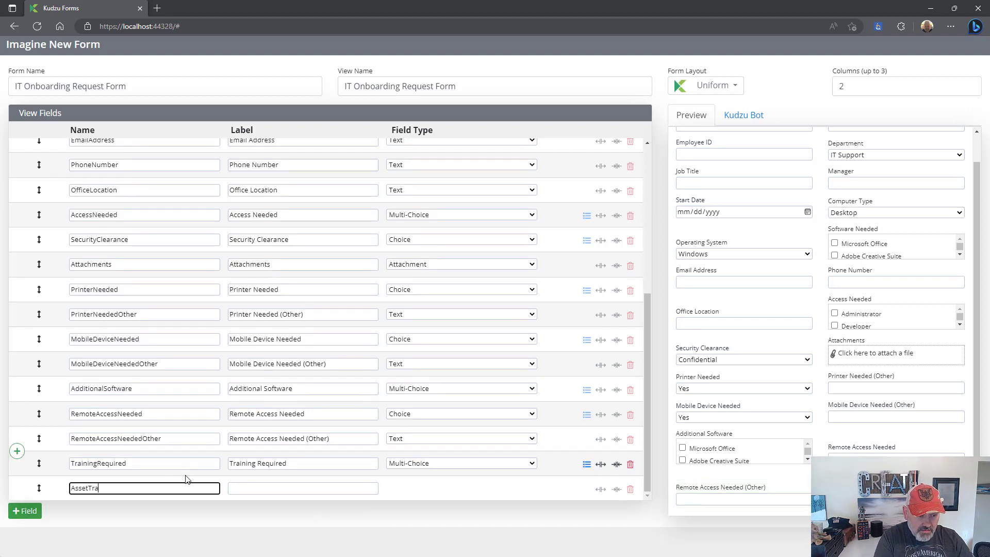
text(cking)
key(Tab)
key(Tab)
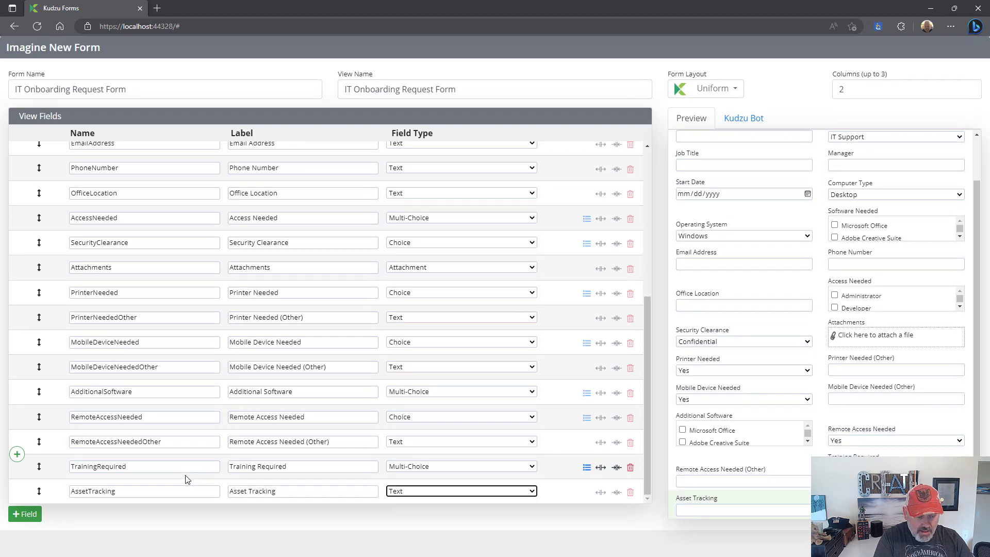
key(r)
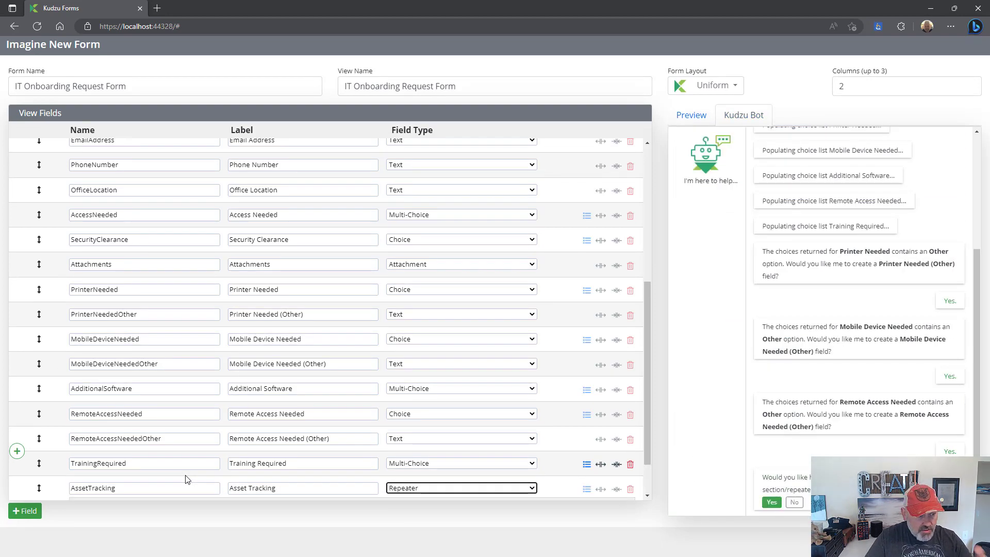
click(771, 503)
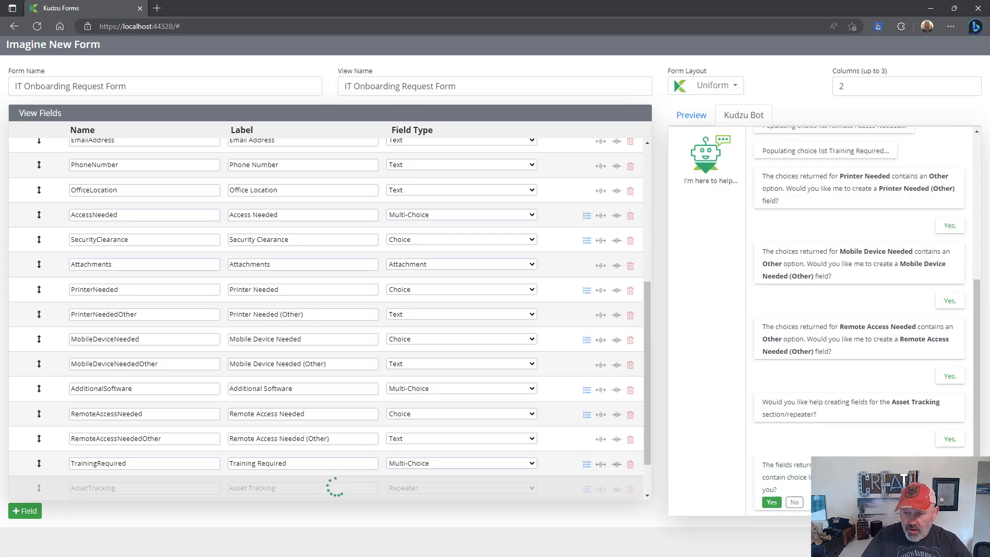
- Let Kudzu Bot populate the repeater's choice lists and review the 12 Asset Tracking fields in preview
click(772, 503)
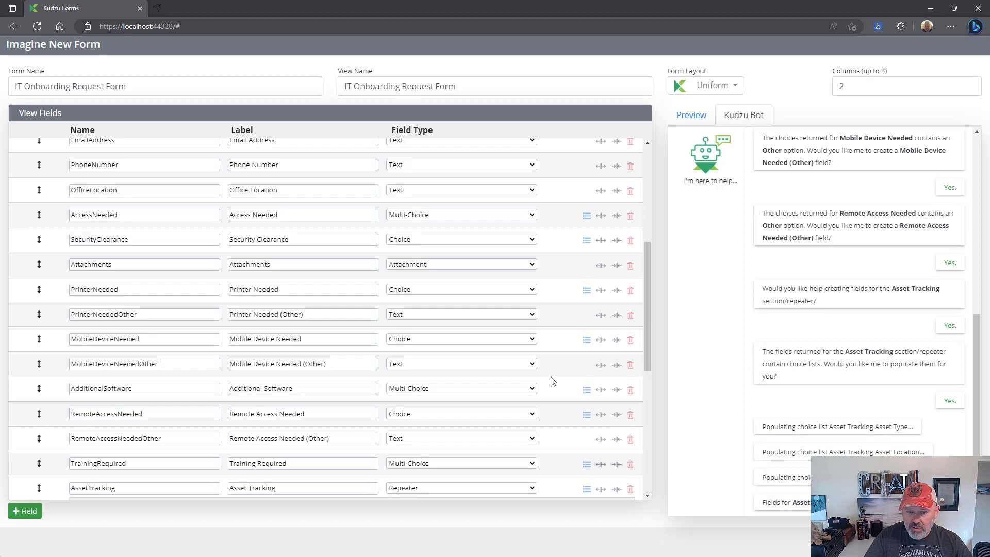
scroll(550, 380, down, 5)
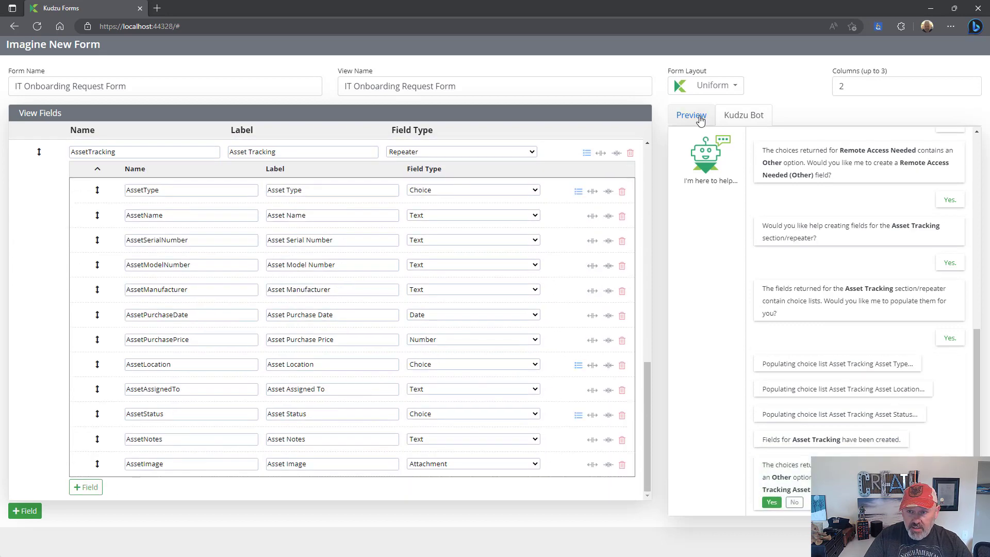
click(693, 117)
scroll(871, 295, down, 1)
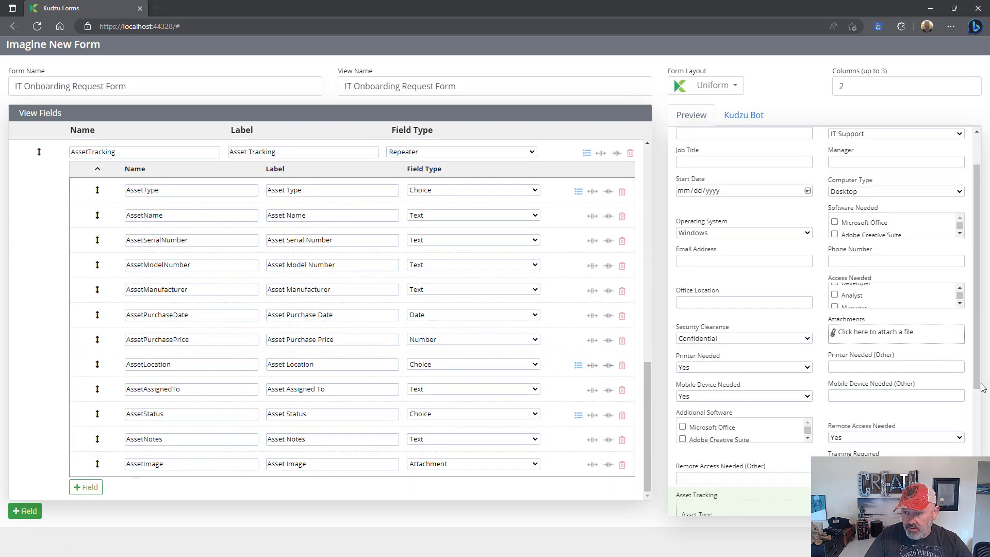
scroll(977, 381, down, 4)
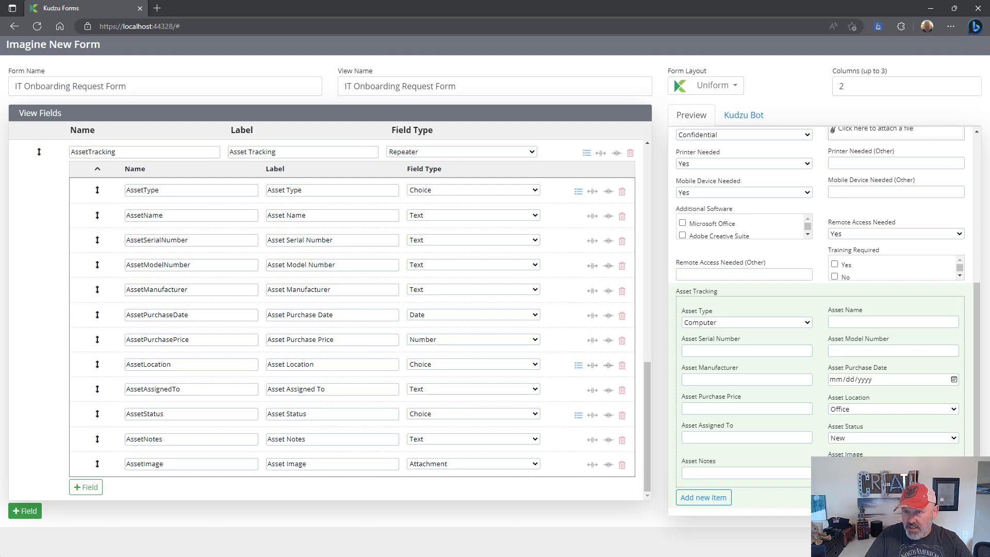
- Choose a form layout, then review the full preview of the read form and close it
click(711, 85)
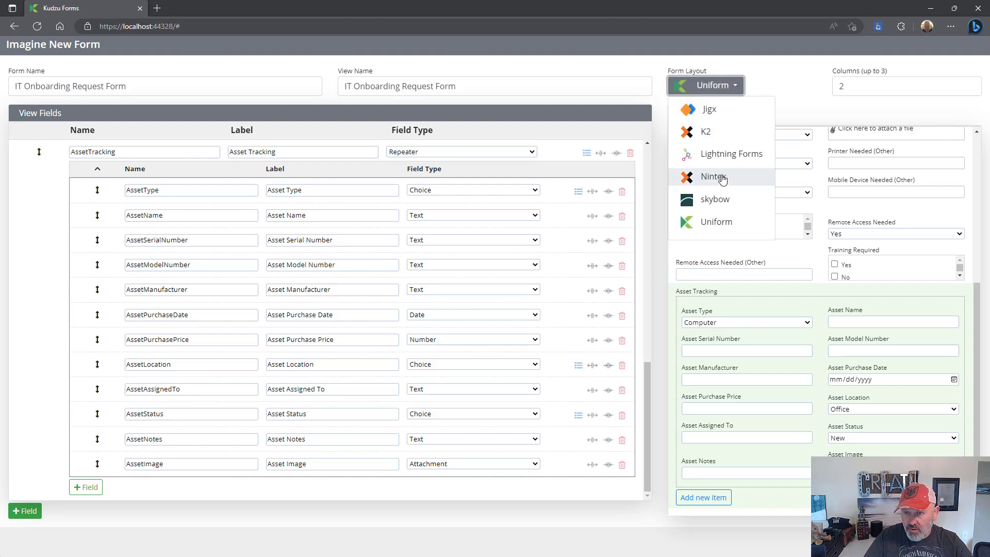
click(727, 198)
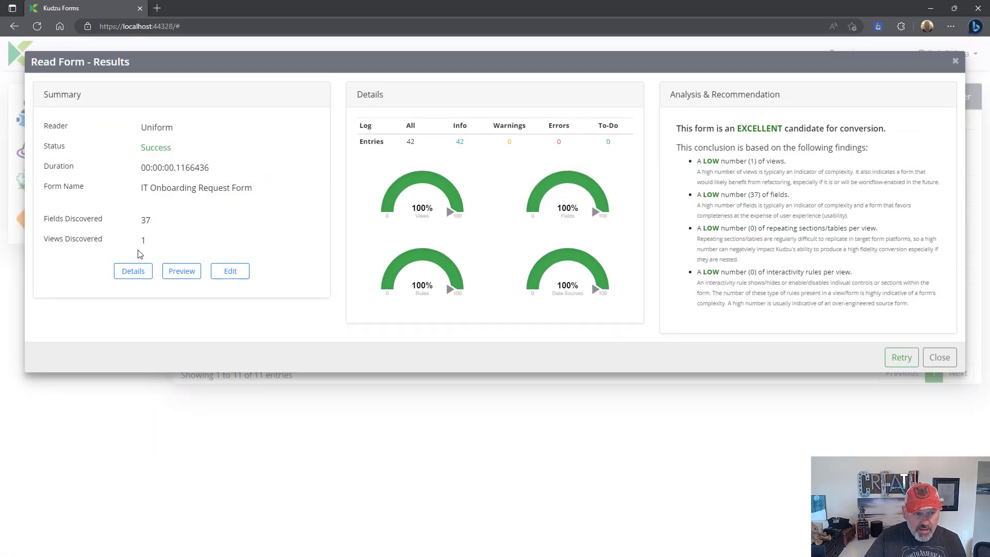
click(176, 270)
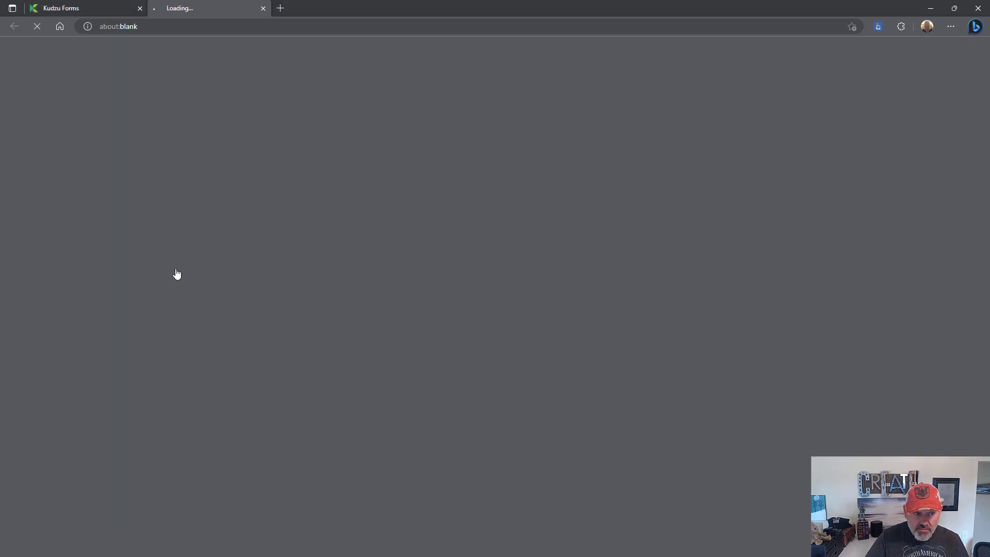
scroll(849, 263, down, 8)
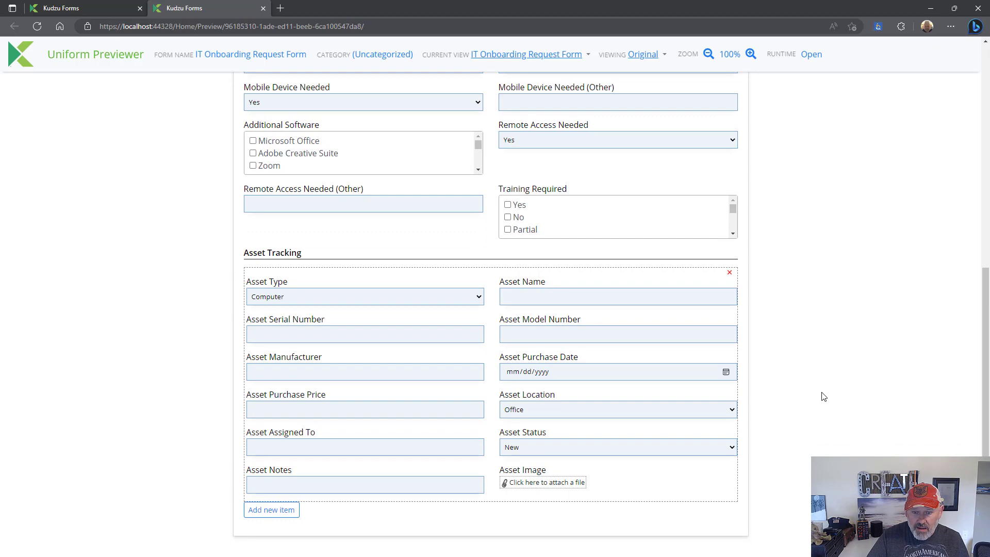
scroll(824, 396, up, 8)
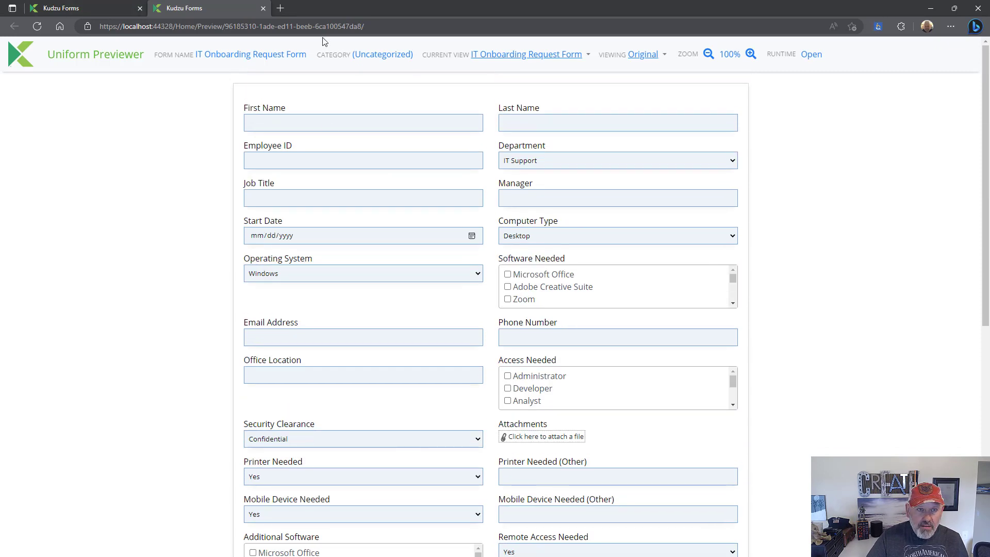
click(263, 8)
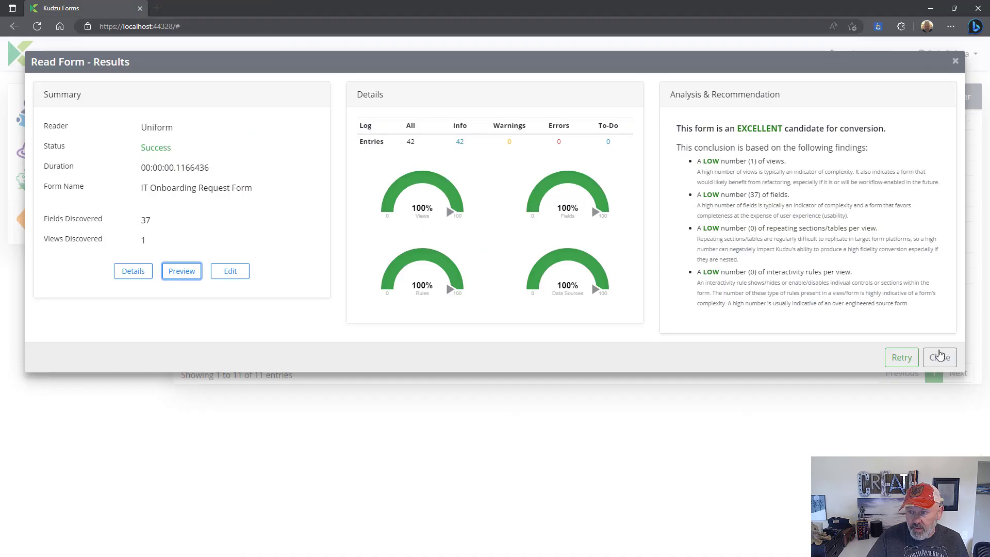
- Write the IT Onboarding Request Form with the skybow writer via the Kudzu Labs connection
click(939, 357)
click(339, 308)
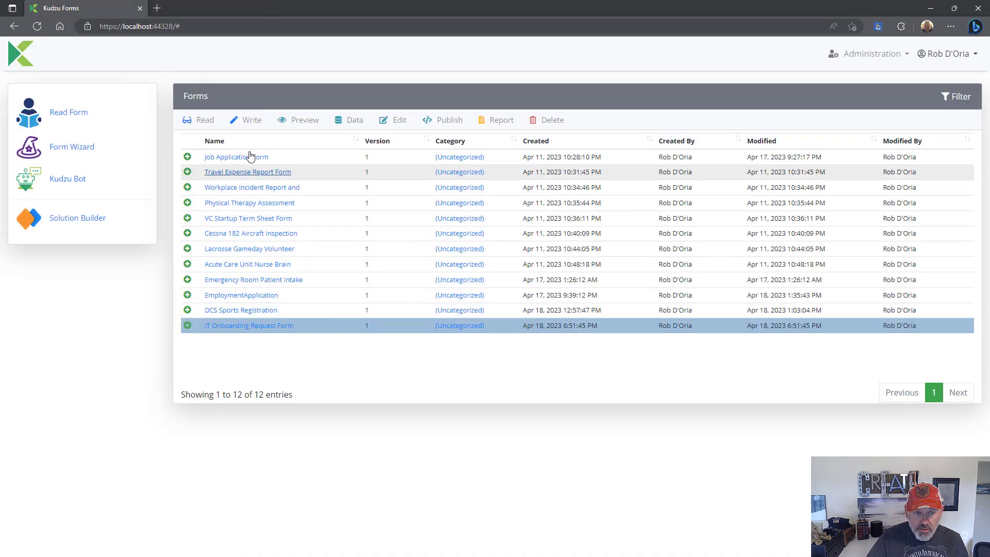
click(249, 121)
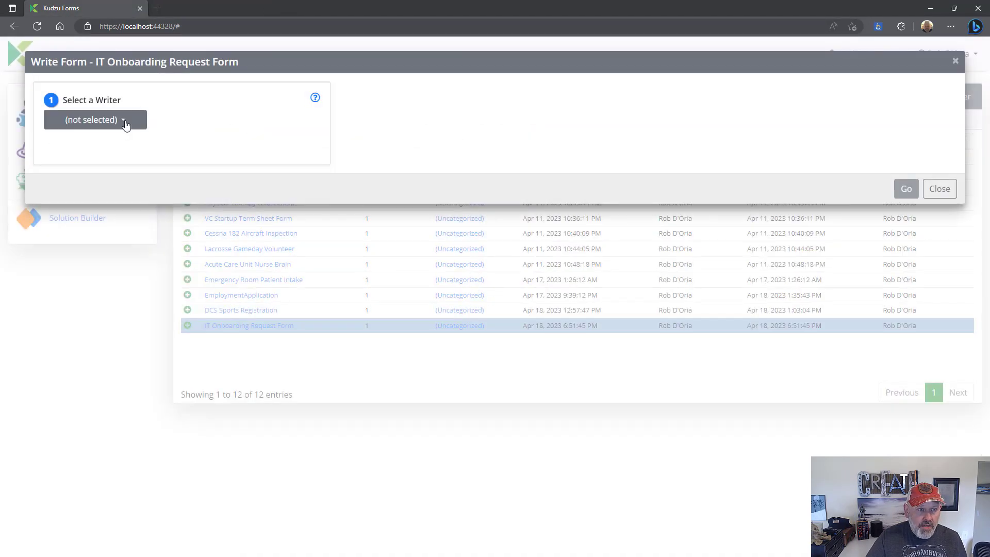
click(126, 124)
click(181, 334)
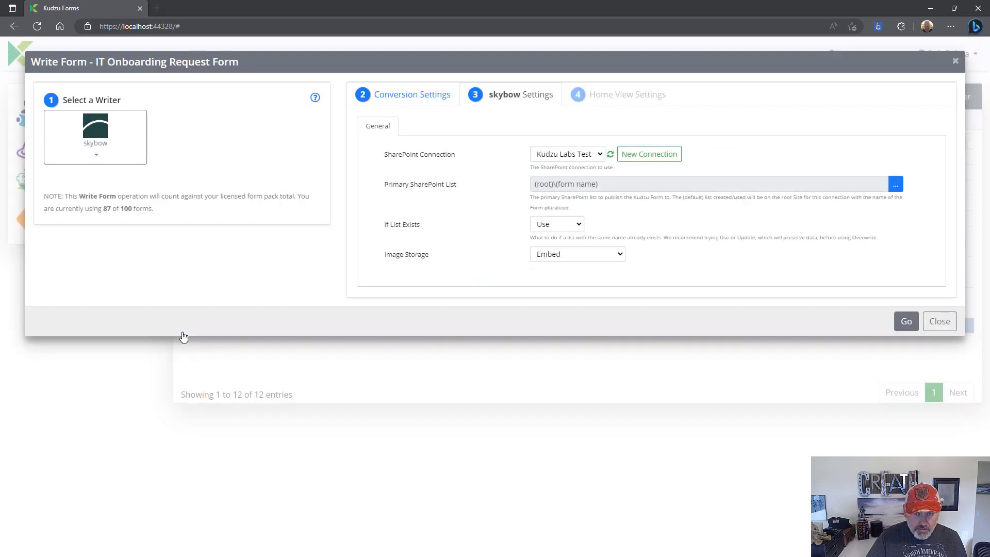
click(559, 156)
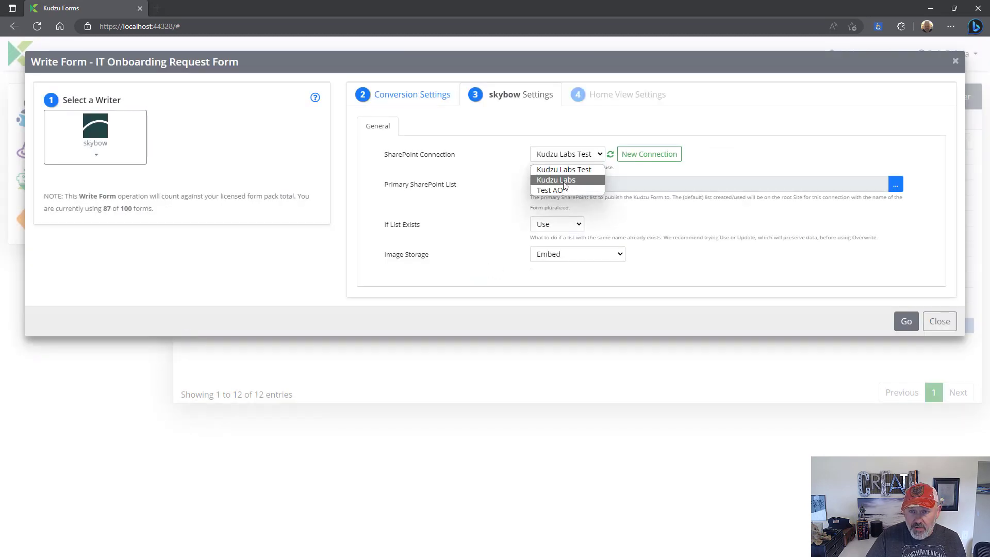
click(564, 180)
- Create a new list under Forms Dev named 'IT Onboarding Requests'
click(897, 190)
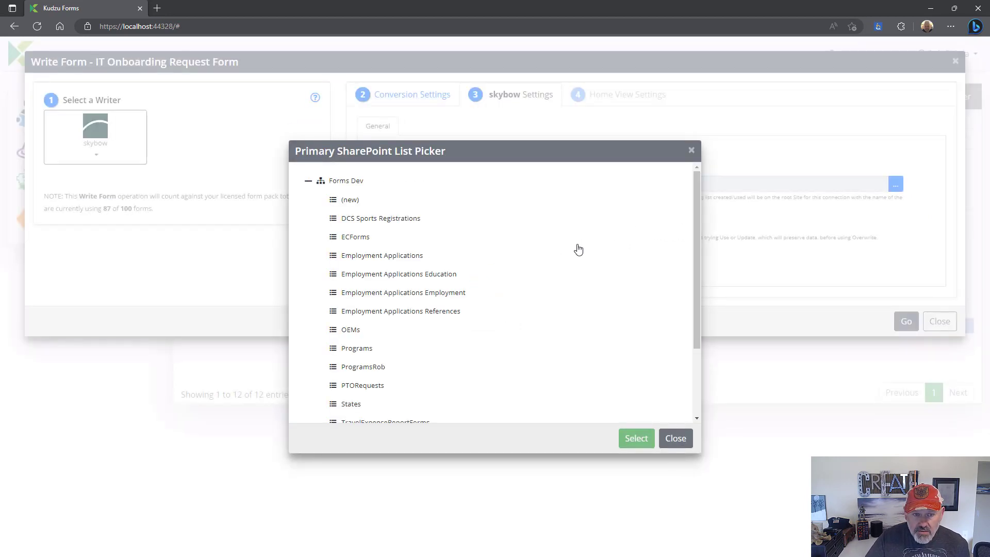
scroll(578, 249, down, 2)
scroll(576, 251, up, 2)
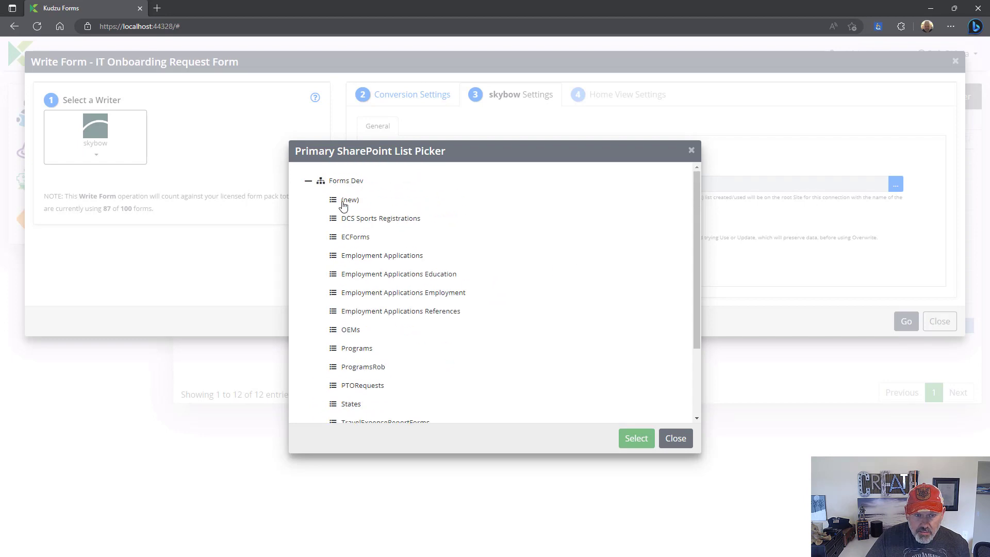
click(344, 201)
click(639, 439)
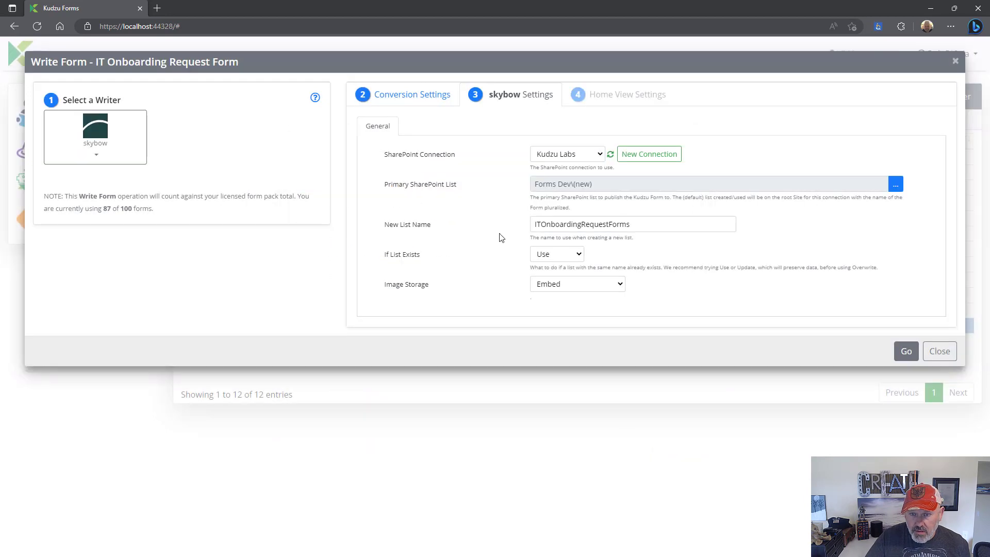
click(536, 224)
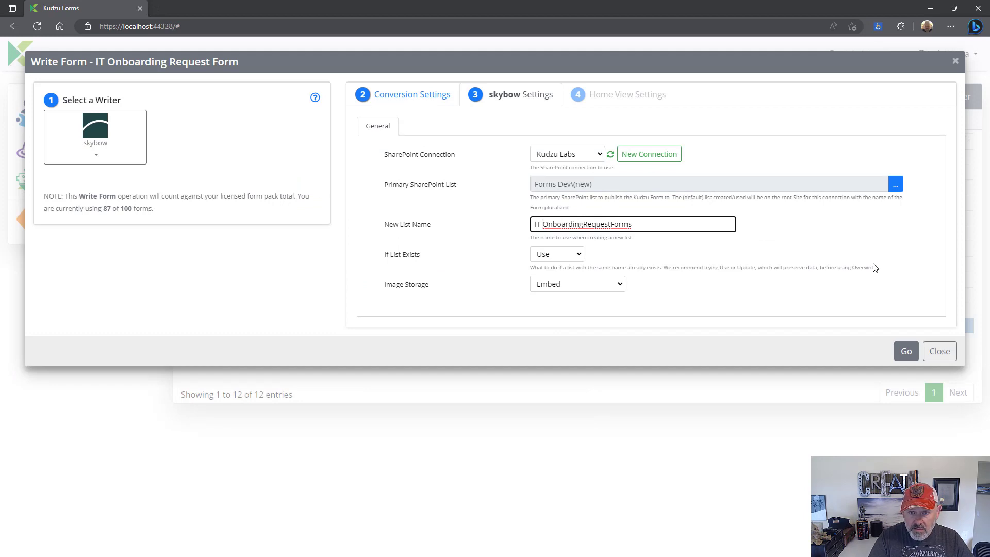
key(Right)
key(Right)
key(Right)
key(Right)
key(Right)
key(Right)
key(Right)
key(Right)
key(Right)
key(Right)
key(shift+End)
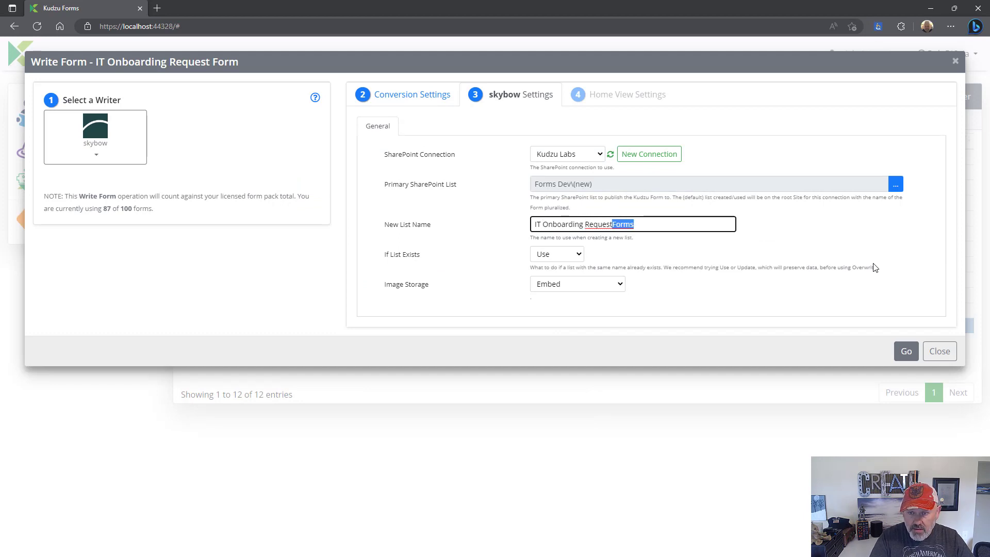
text(s)
key(Tab)
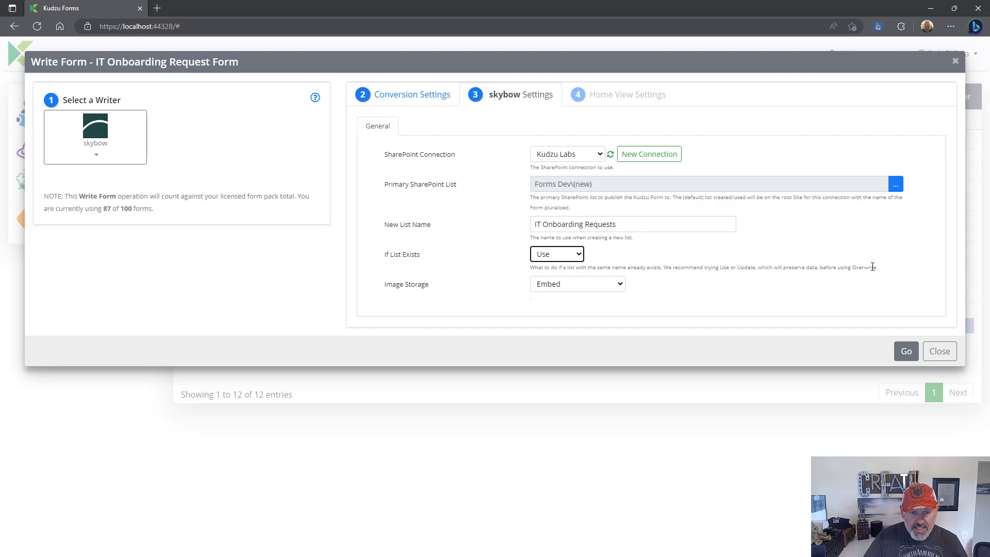
- Deploy the form to SharePoint and open the new IT Onboarding Requests list
click(906, 351)
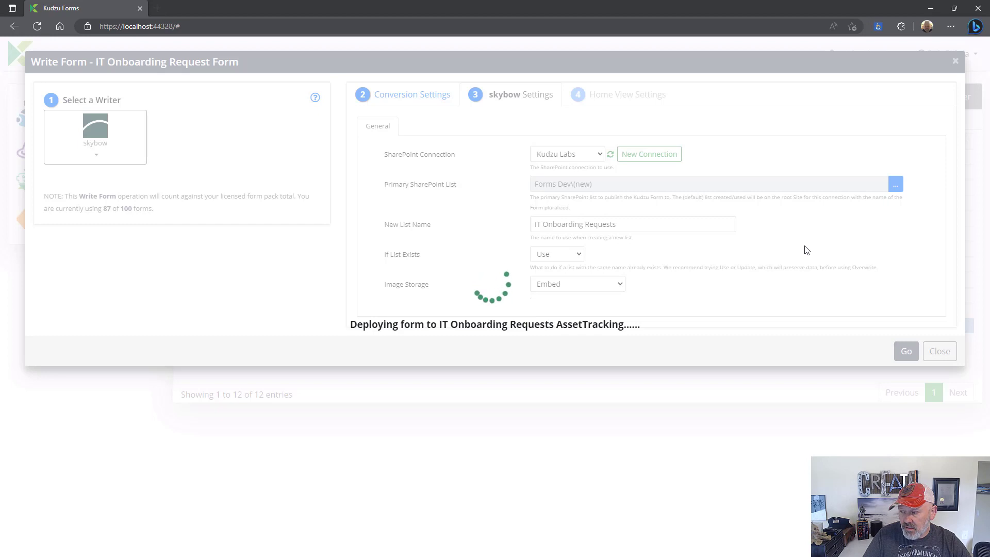
click(572, 294)
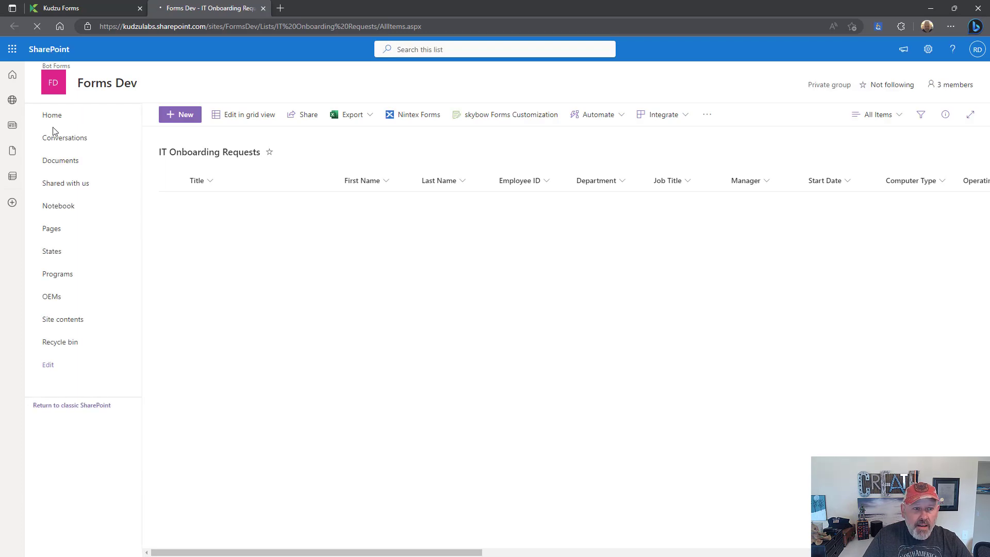
- Start a new list item and enter the employee's first and last name
click(171, 123)
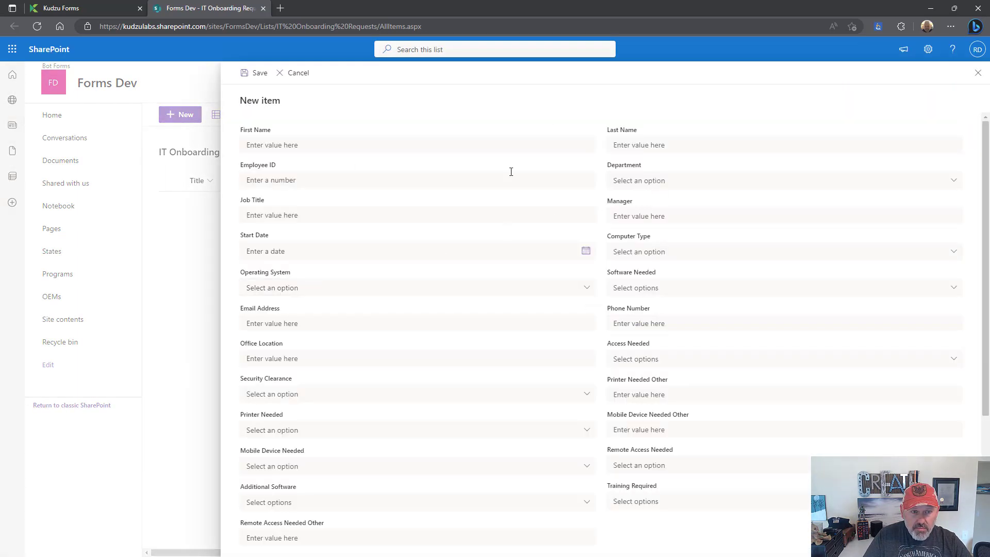
click(686, 181)
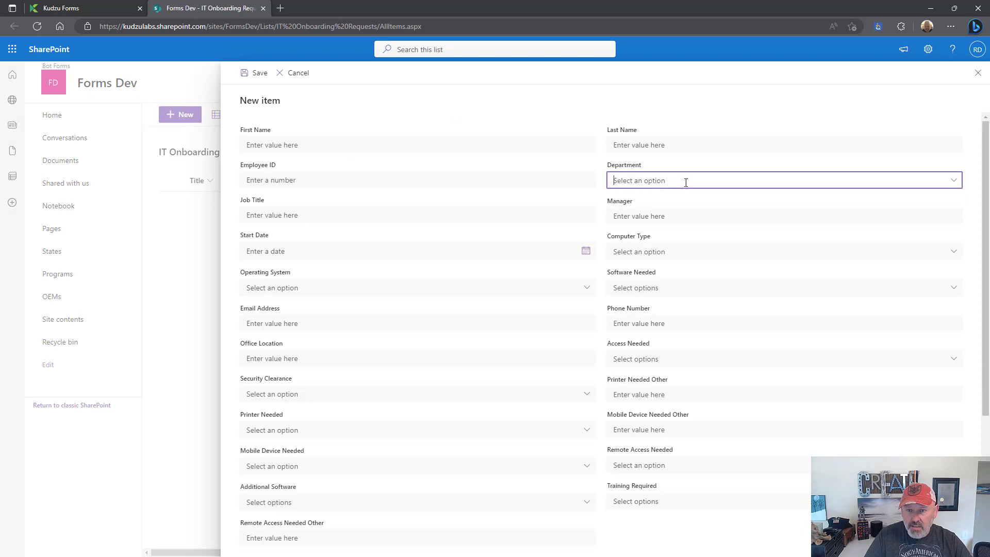
click(365, 148)
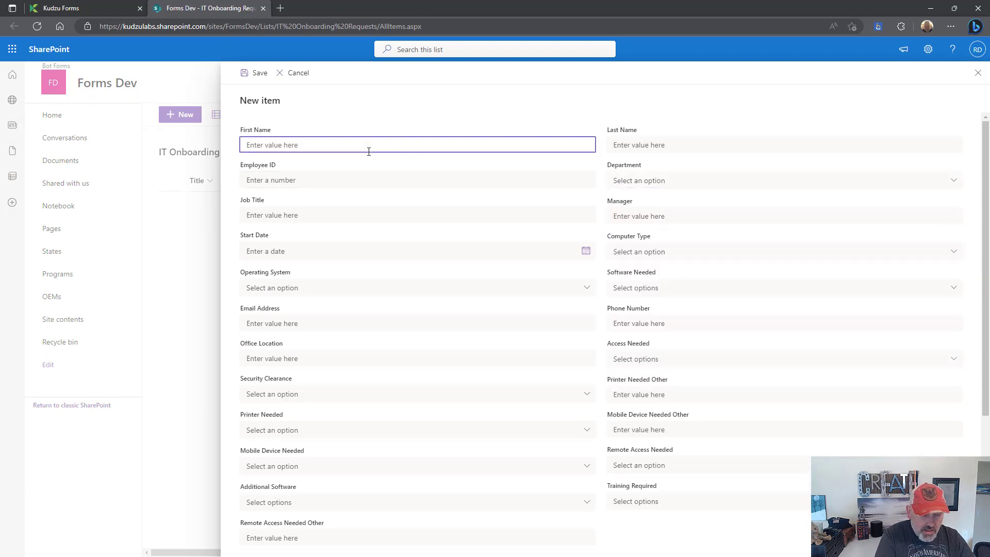
key(Tab)
text(1)
key(BackSpace)
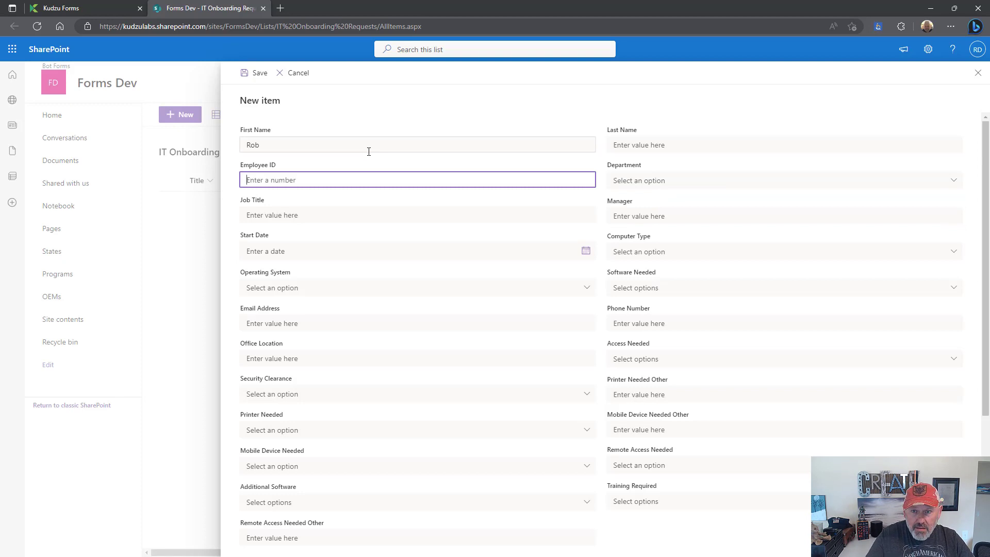
click(681, 144)
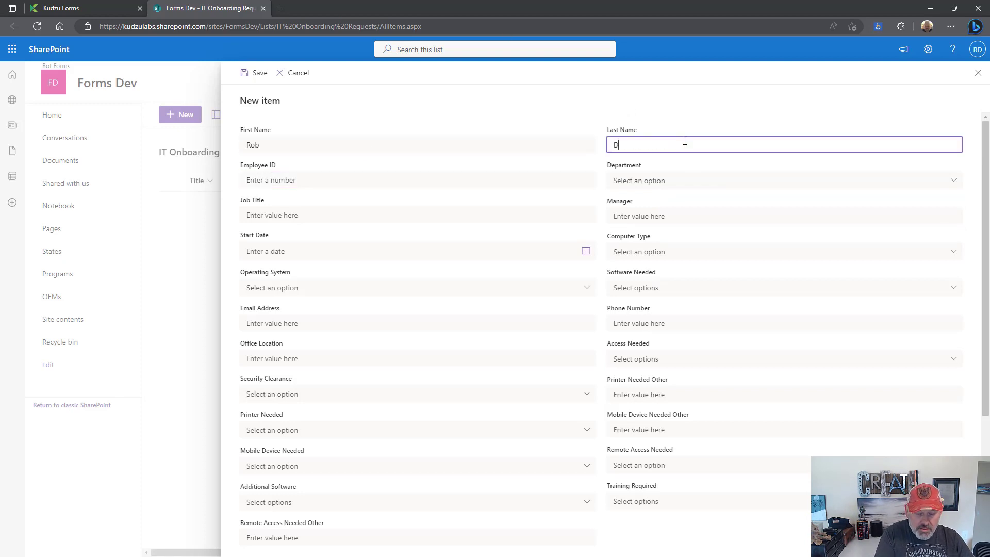
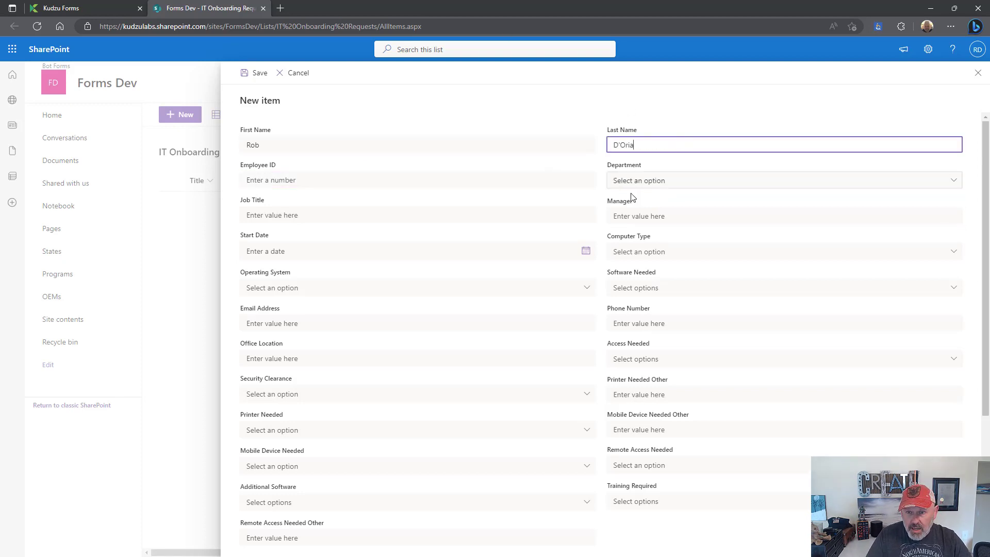
- Set Department to Software Development and Computer Type to Laptop
click(635, 181)
click(676, 216)
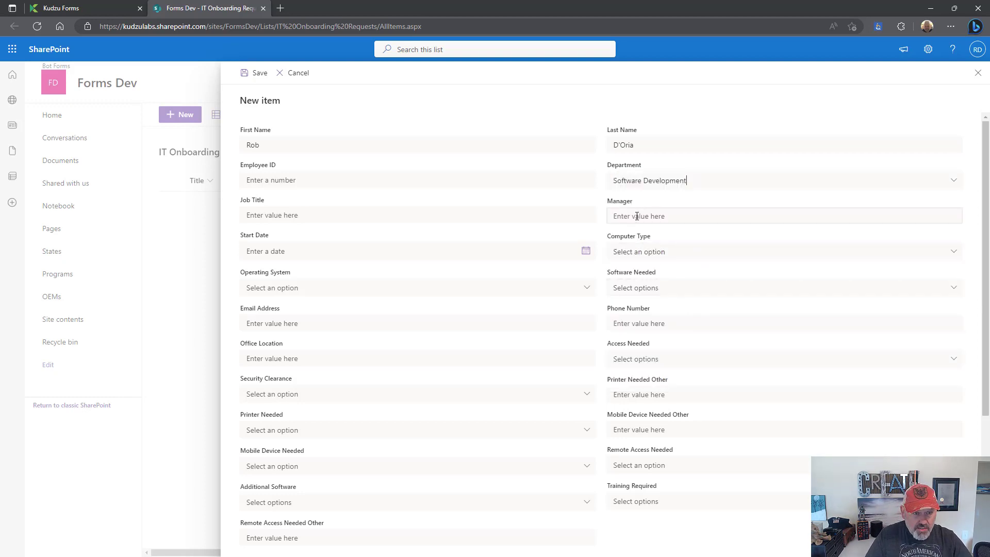
click(651, 253)
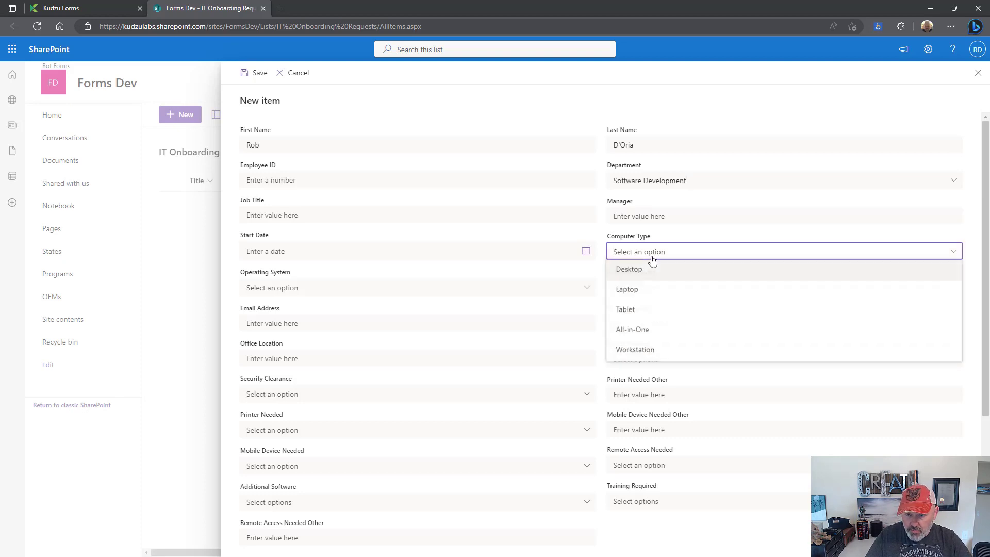
click(642, 292)
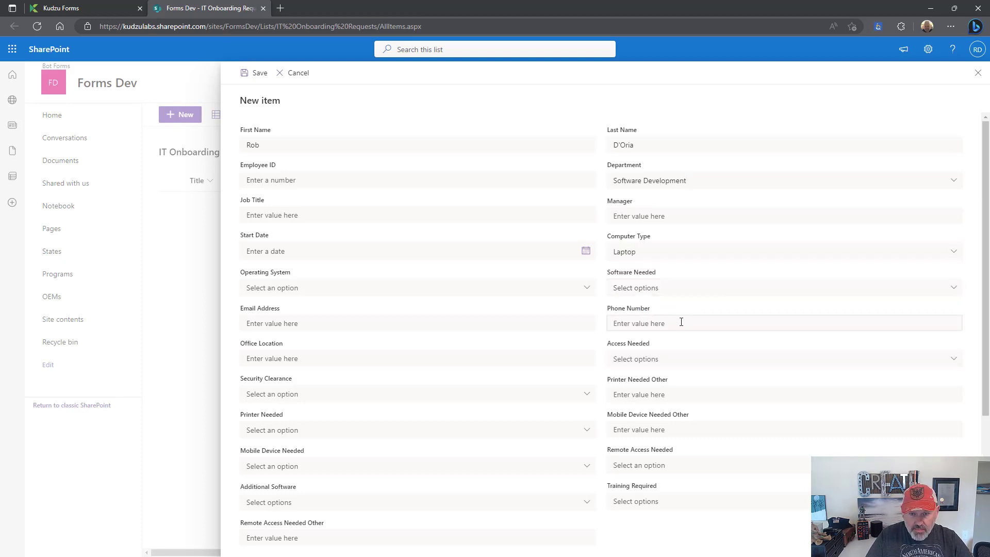
- Check Microsoft Office, Adobe Creative Suite, Zoom, Salesforce and GitHub under Software Needed
click(666, 292)
click(659, 308)
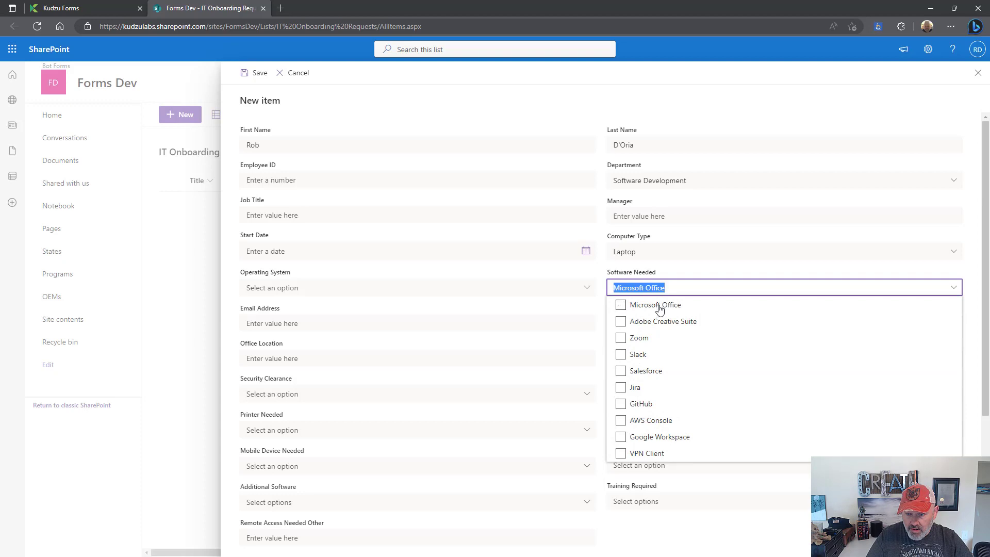
click(655, 324)
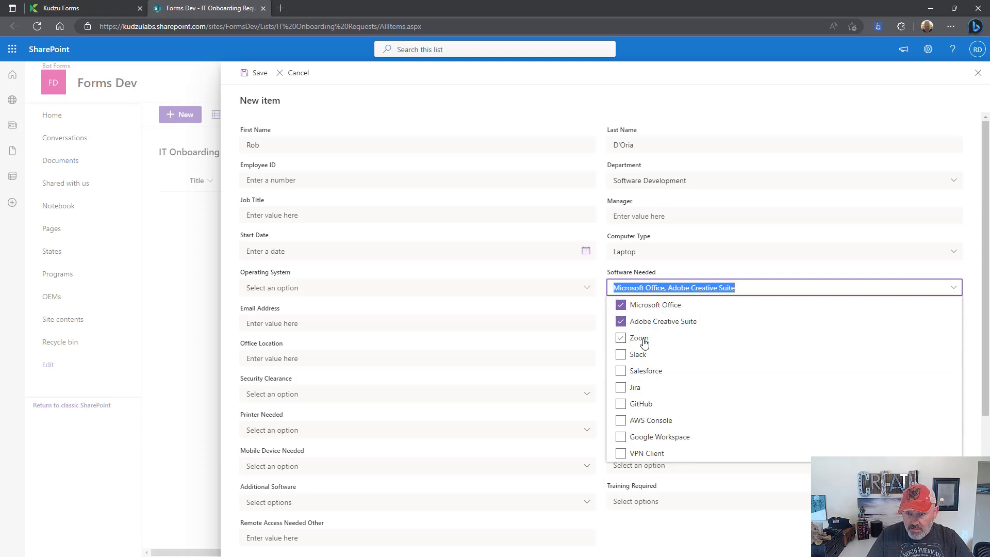
click(640, 338)
click(644, 373)
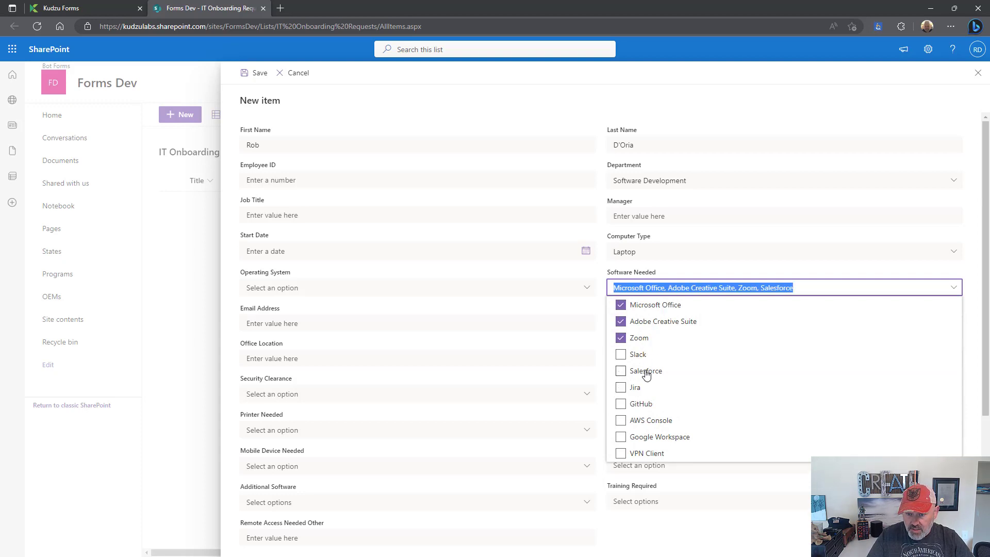
click(643, 407)
click(517, 431)
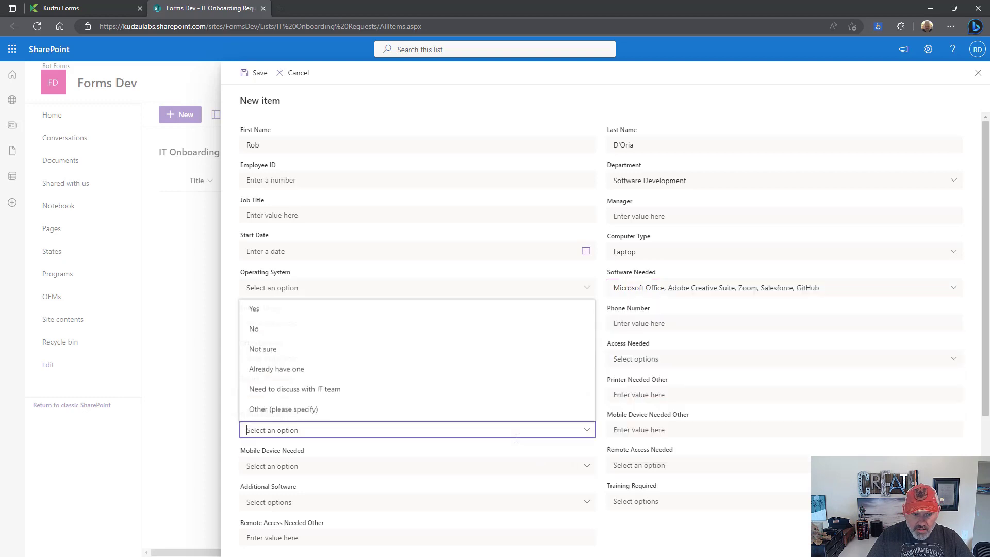
scroll(468, 480, down, 4)
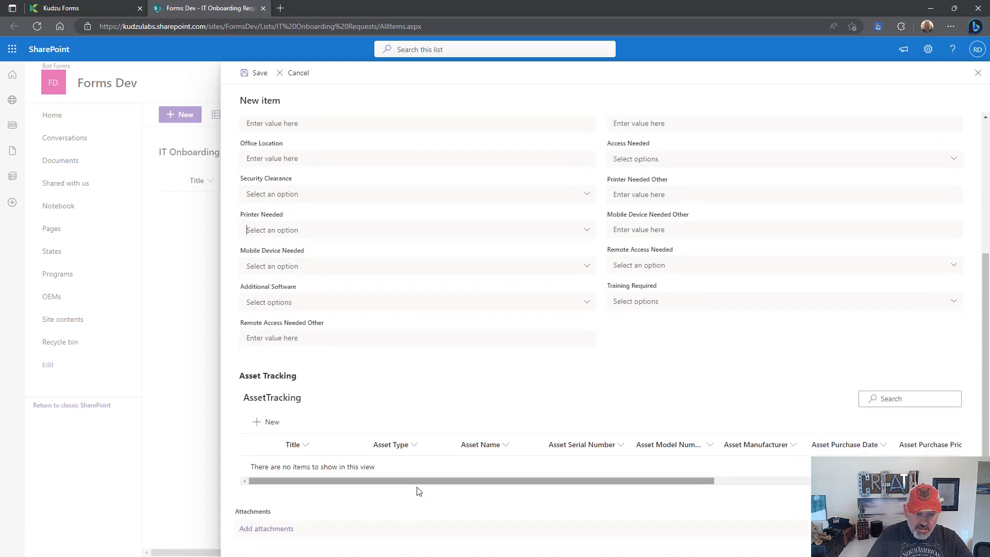
- Add and save an Asset Tracking row: Computer, 'Dell Laptop', model number 'Dell'
click(269, 421)
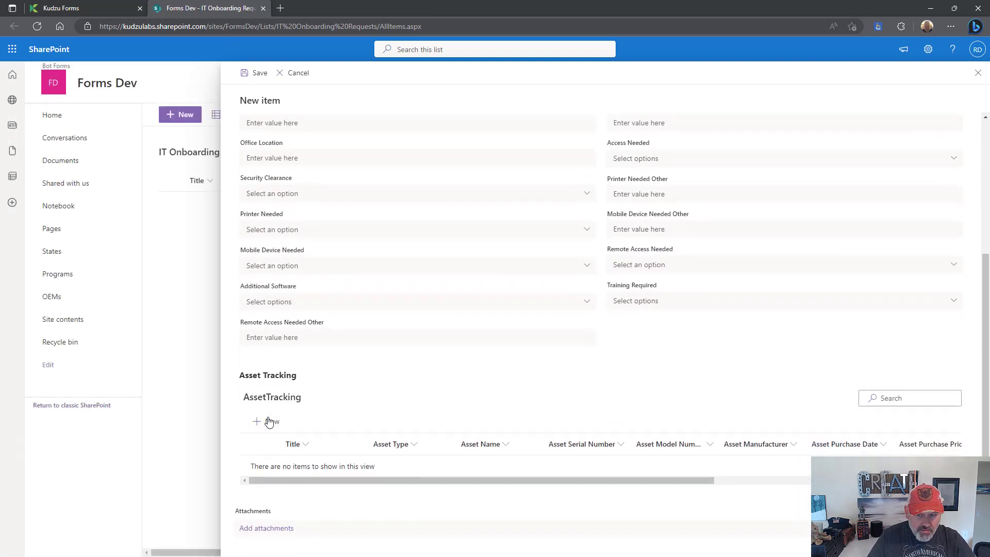
click(781, 145)
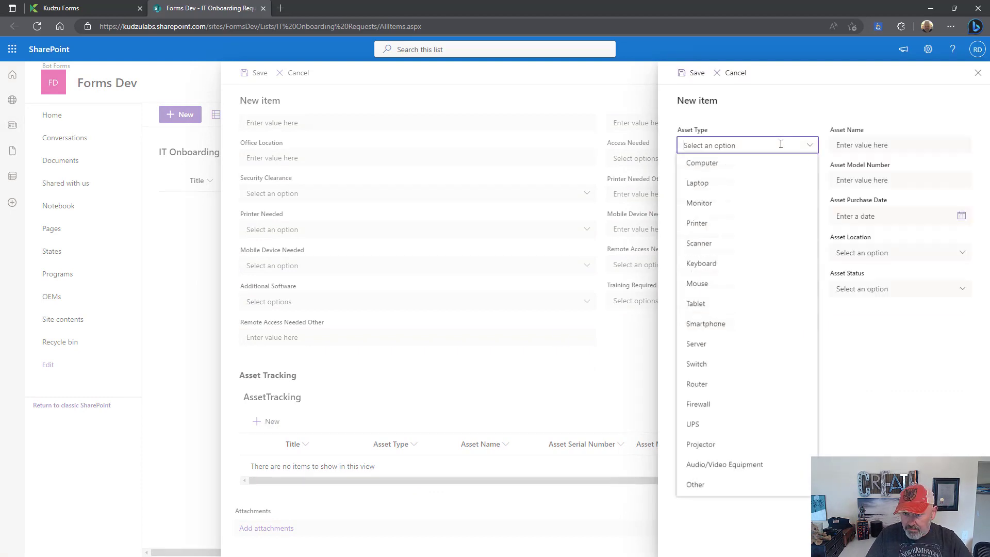
click(767, 163)
click(882, 142)
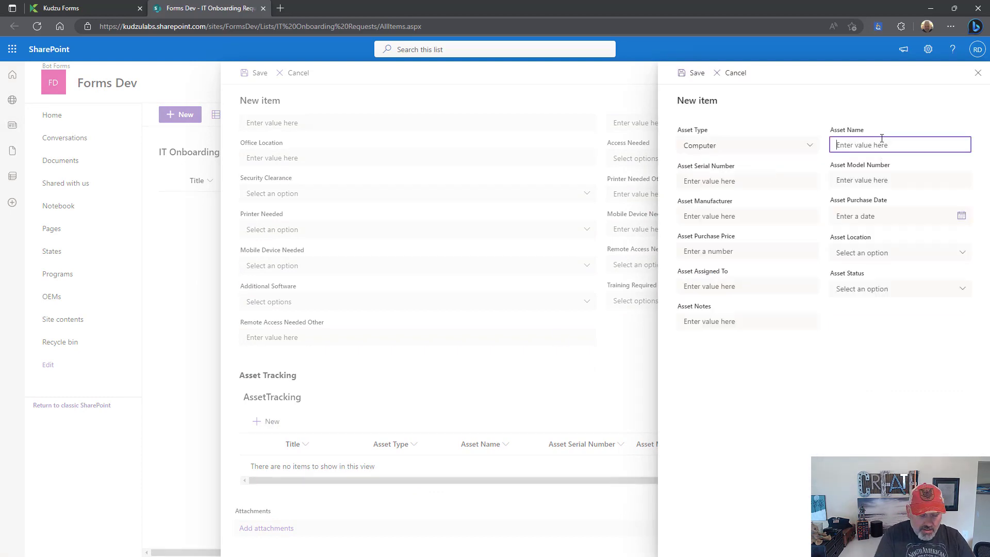
text(Dell Laptop)
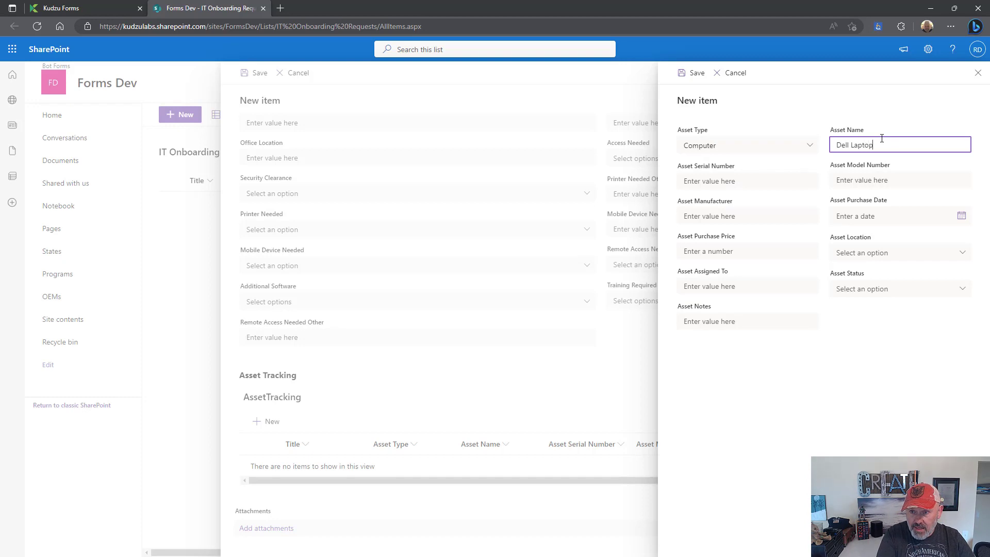
key(Tab)
text(Dell)
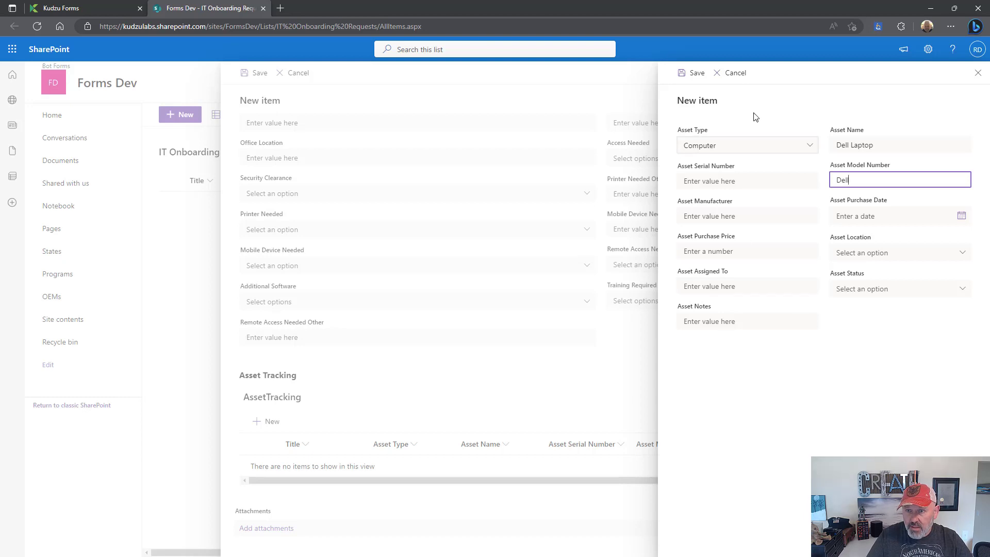
click(696, 73)
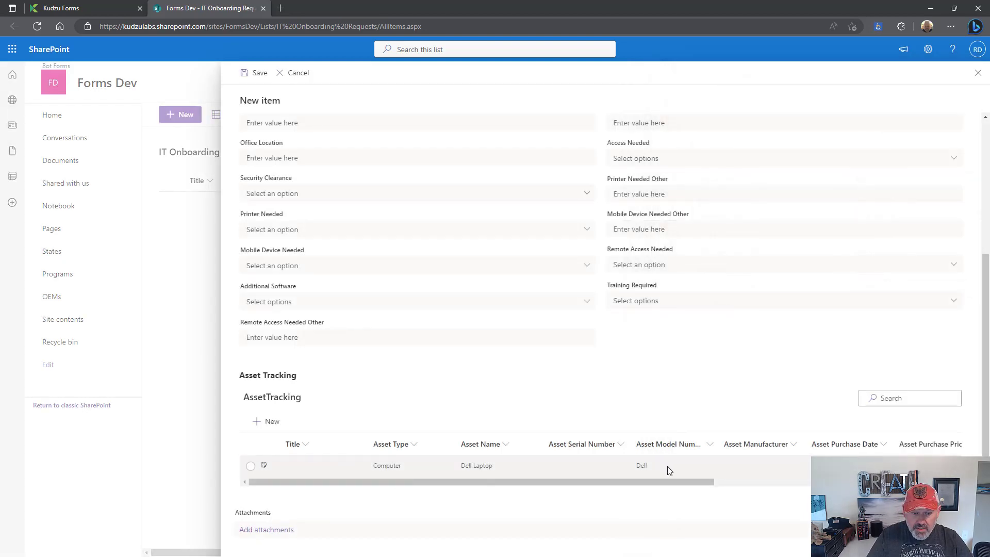
- Save the new onboarding request with its Dell Laptop asset row to the IT Onboarding Requests list
click(259, 74)
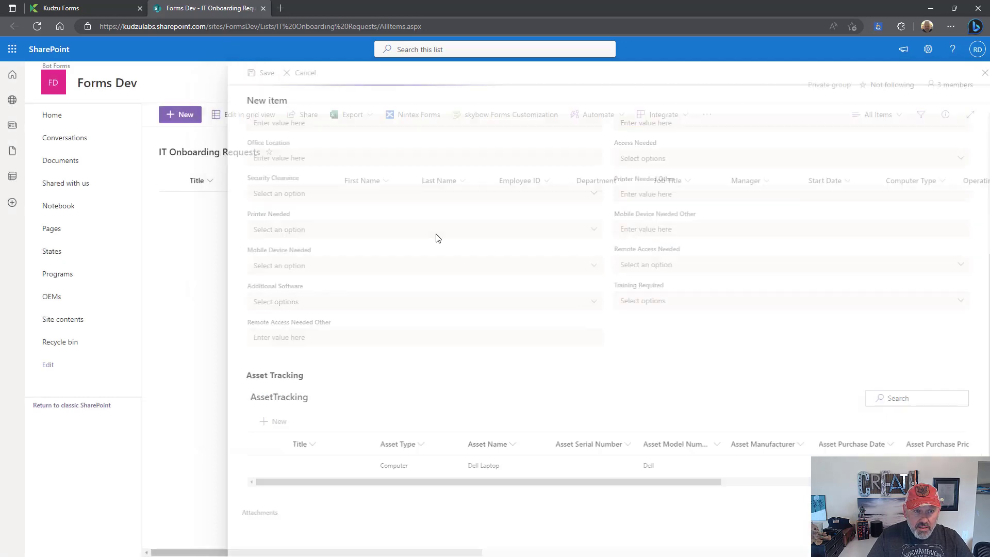